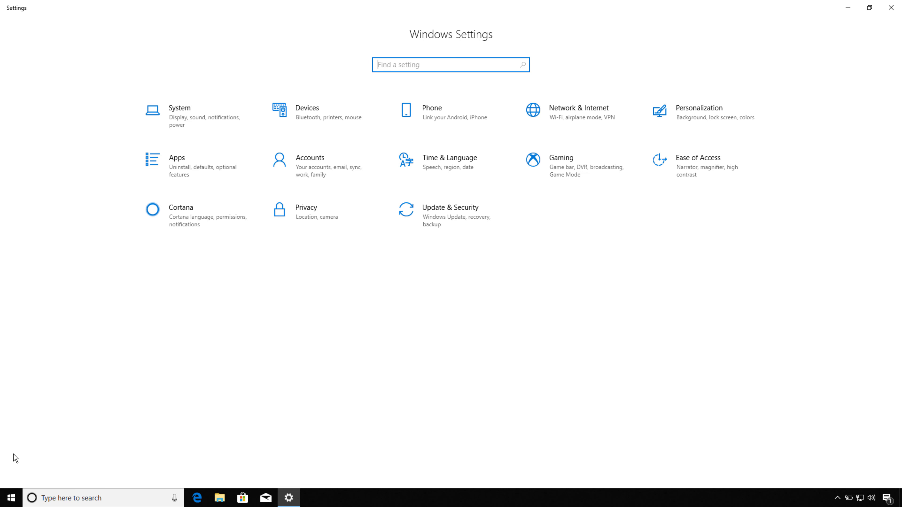
Turn on Filter Keys in the Ease of Access keyboard settings and disable showing the Filter Keys icon on the taskbar
click(671, 176)
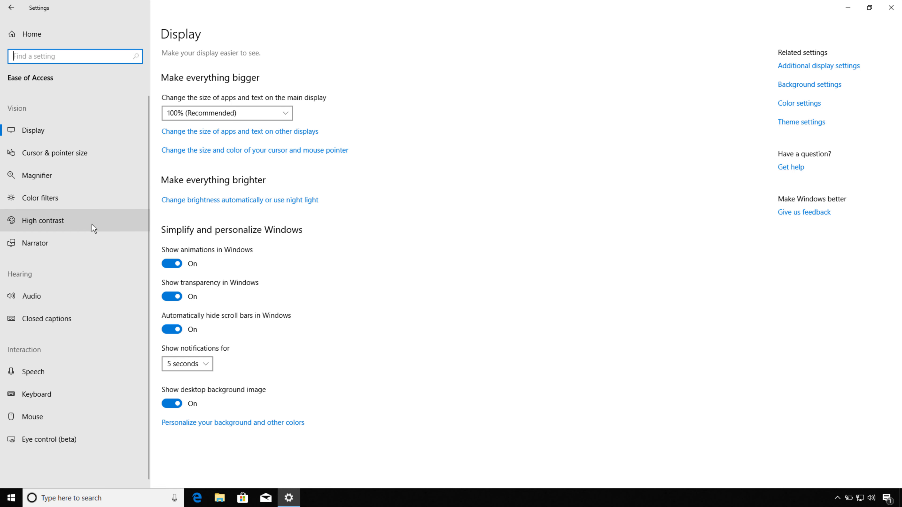
click(72, 392)
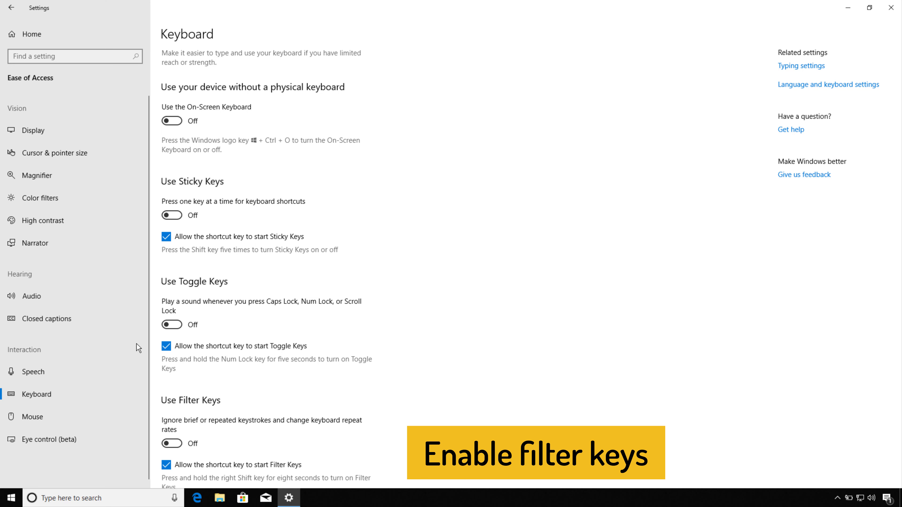
scroll(187, 405, down, 5)
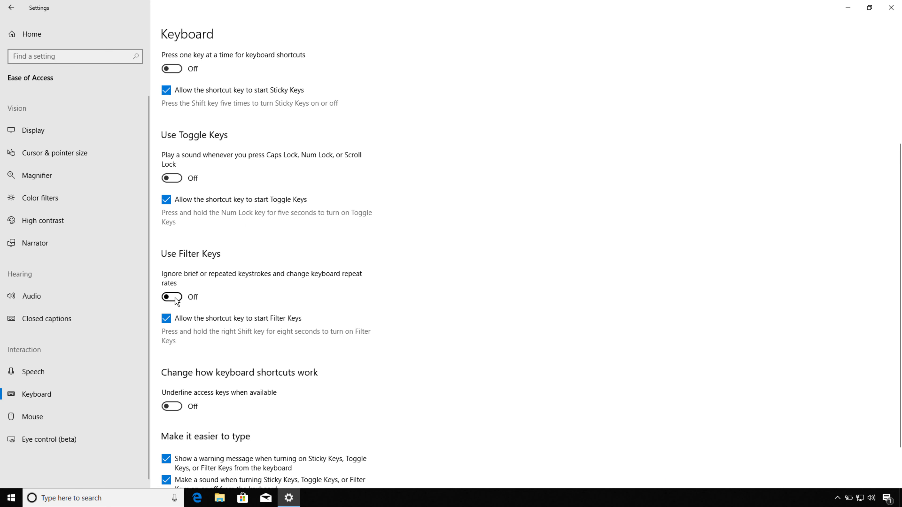
click(173, 298)
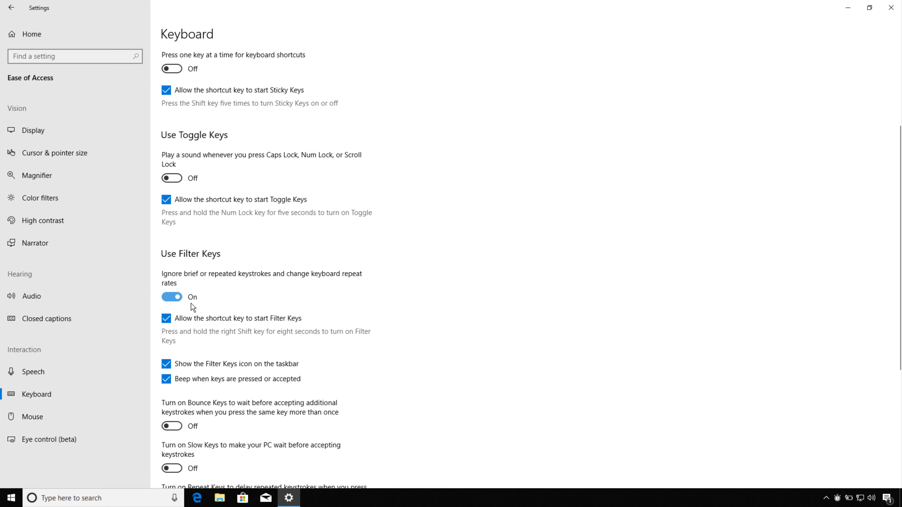
click(165, 364)
scroll(165, 364, down, 8)
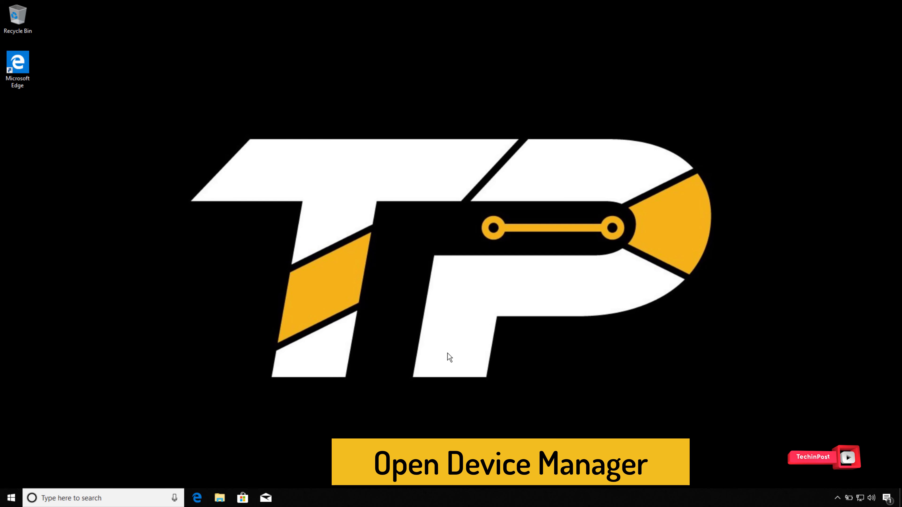
Open Device Manager and expand the Keyboards category
key(super)
key(Escape)
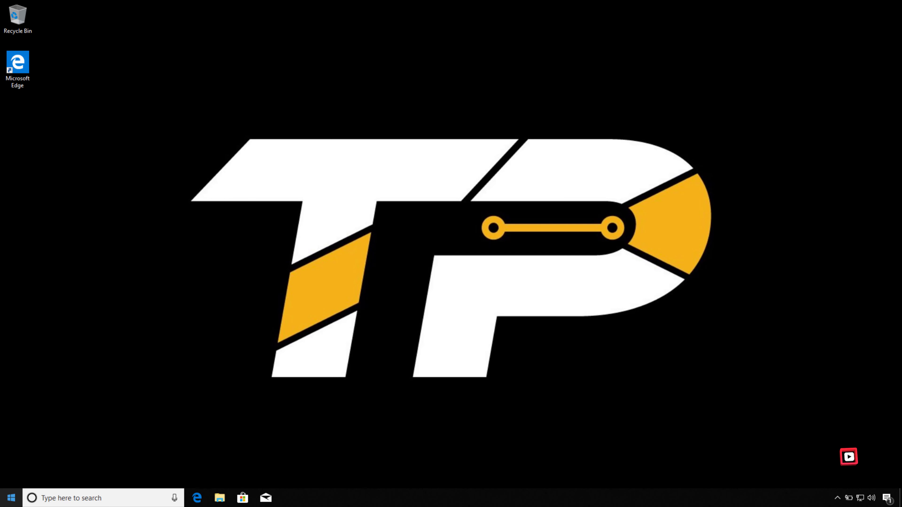
right_click(11, 497)
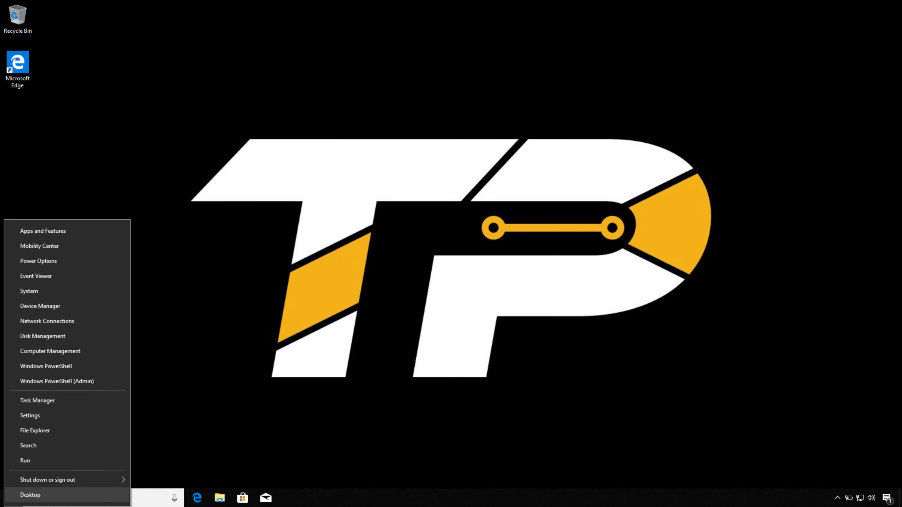
click(76, 312)
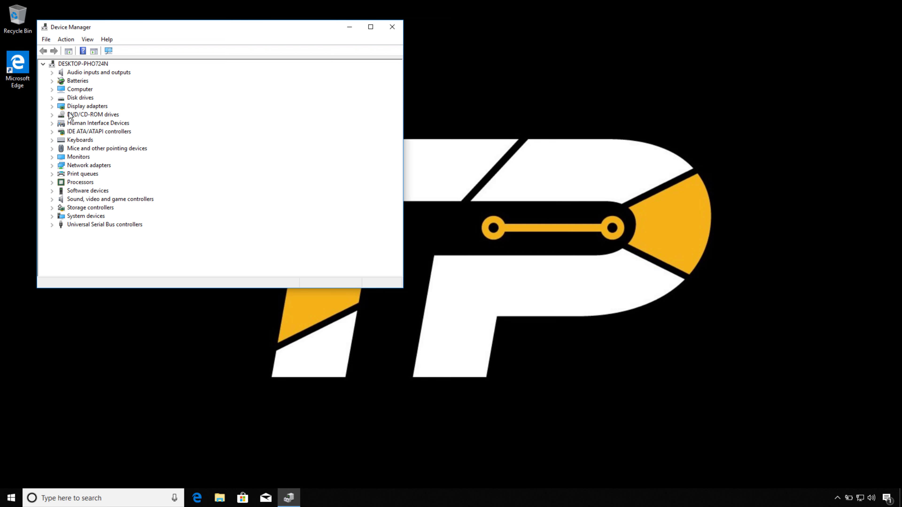
click(52, 140)
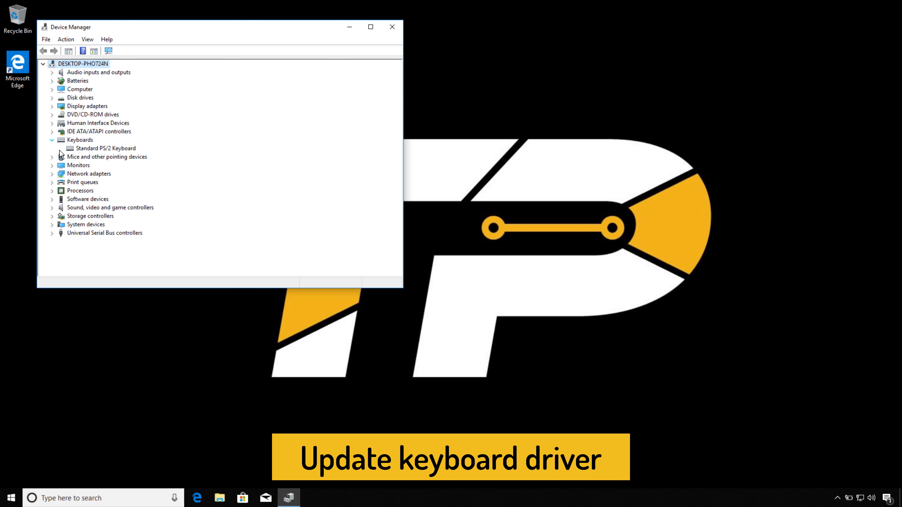
Update the Standard PS/2 Keyboard driver using the Standard PS/2 Keyboard model from the computer's list of available drivers, and restart the computer
click(84, 151)
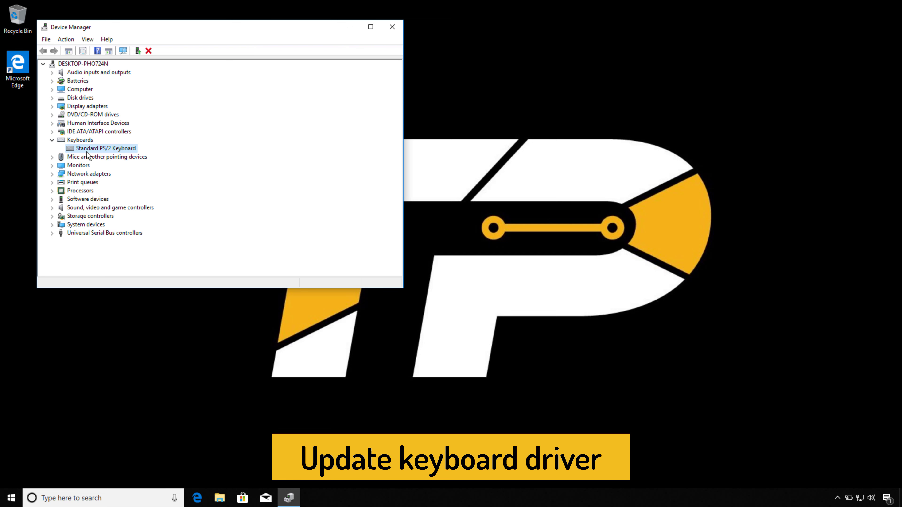
right_click(84, 150)
click(102, 154)
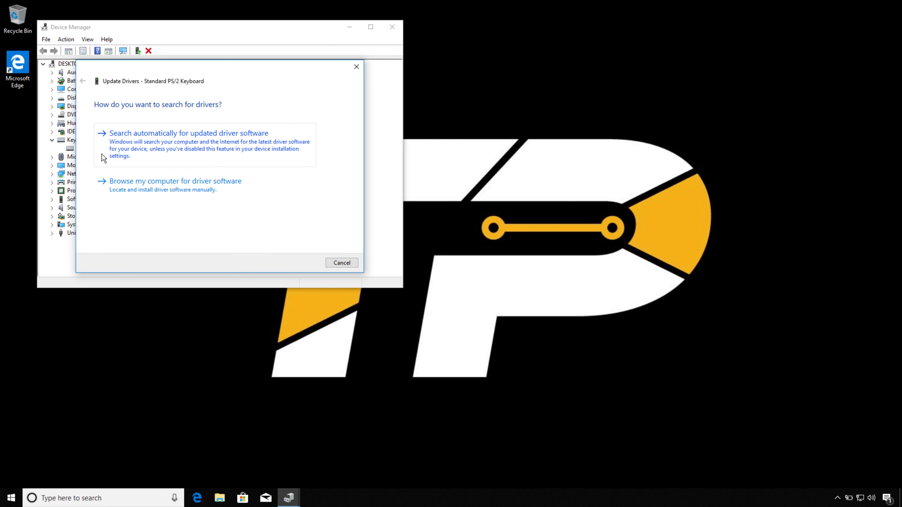
click(142, 186)
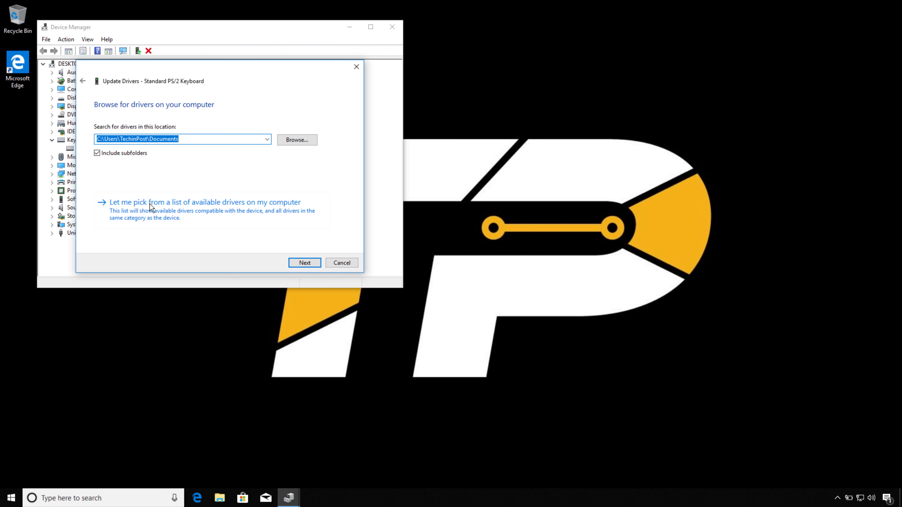
click(150, 205)
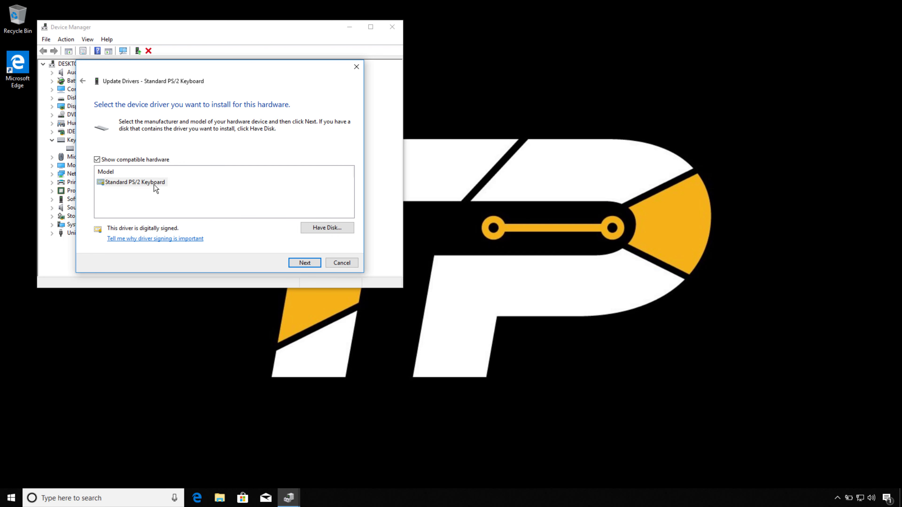
click(153, 185)
click(304, 262)
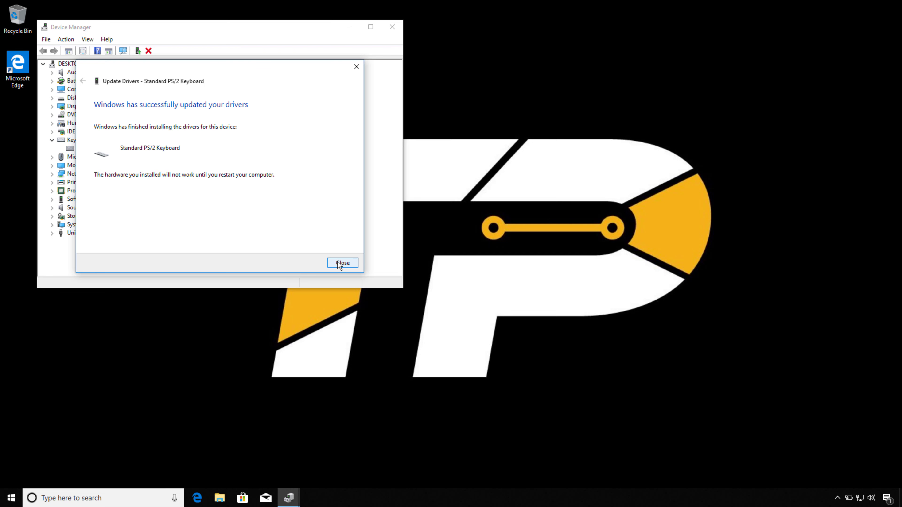
click(342, 263)
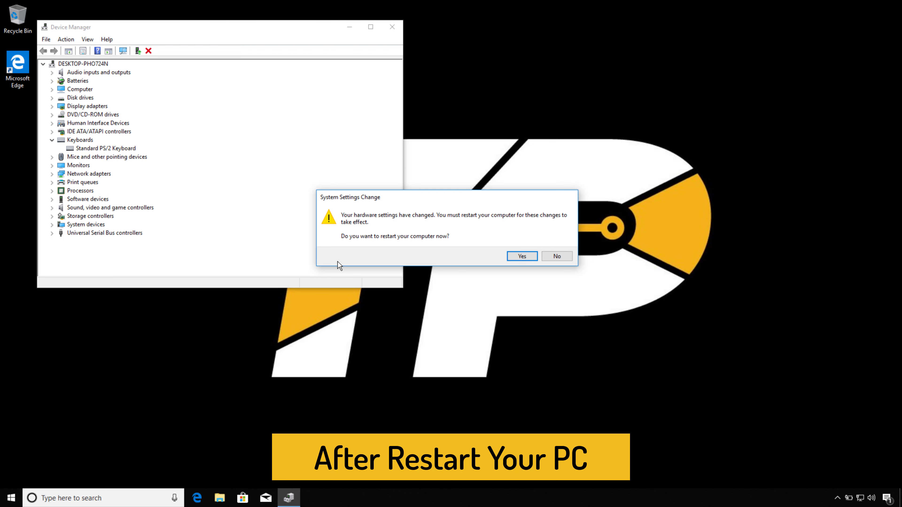
click(522, 257)
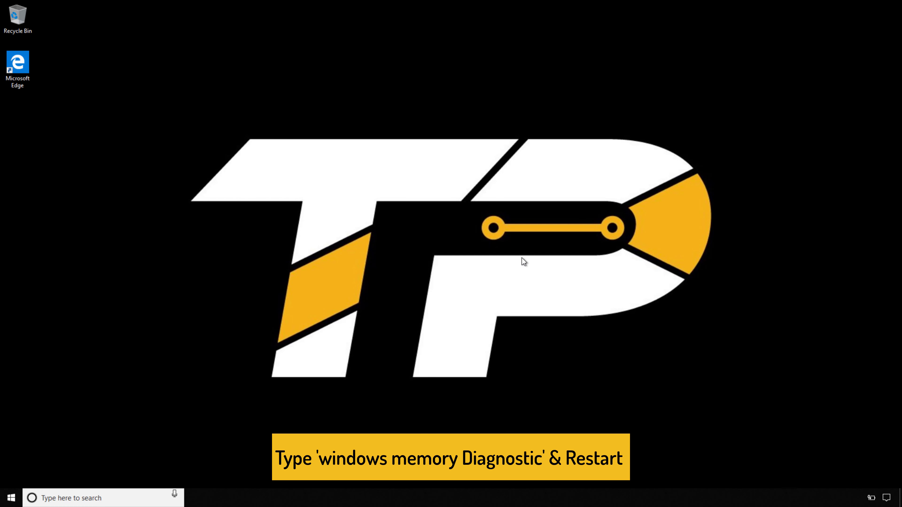
Search Windows for "memory" and have Windows Memory Diagnostic restart the computer now to check for memory problems
click(125, 497)
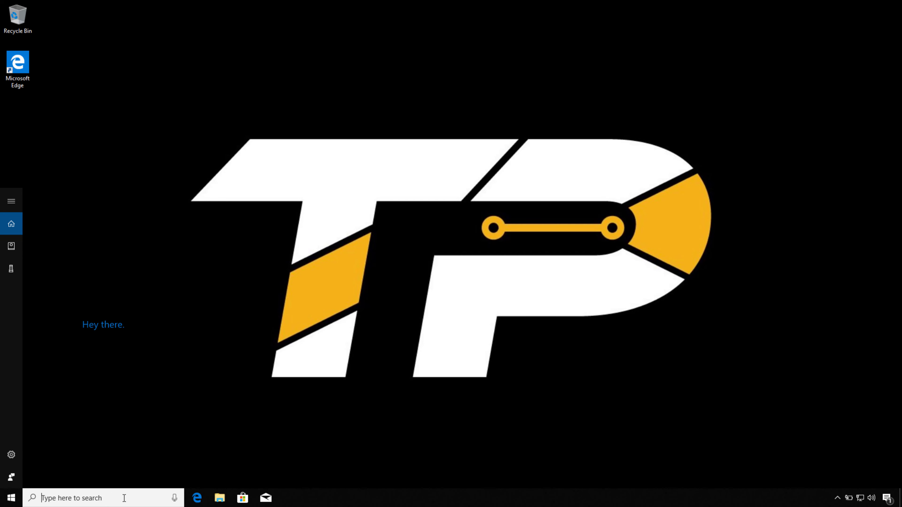
text(mem)
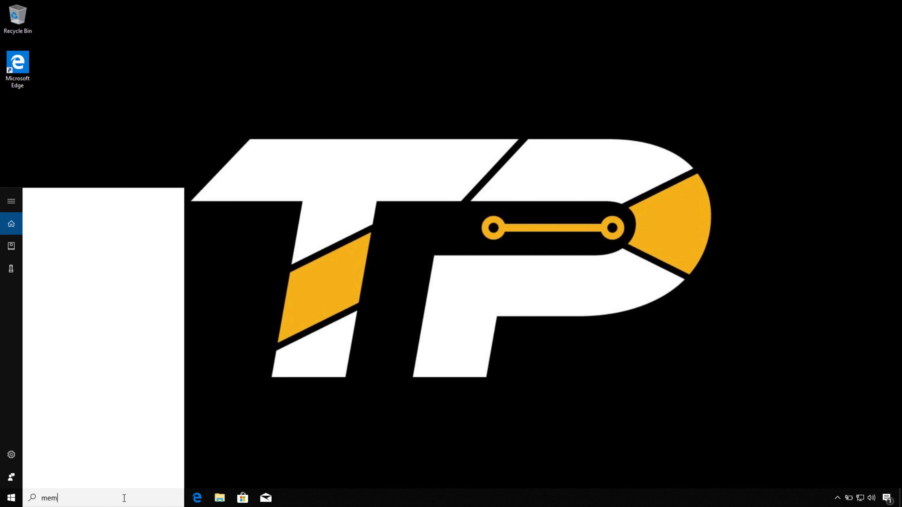
text(ory)
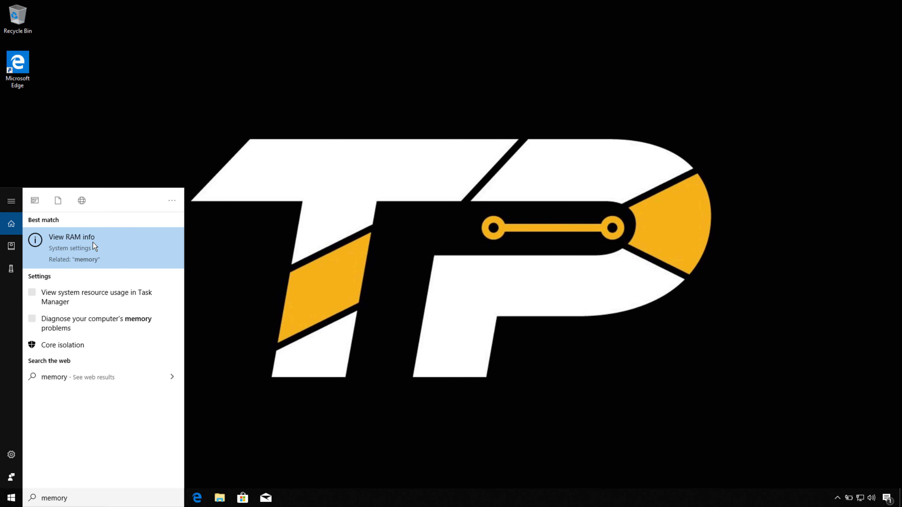
click(98, 323)
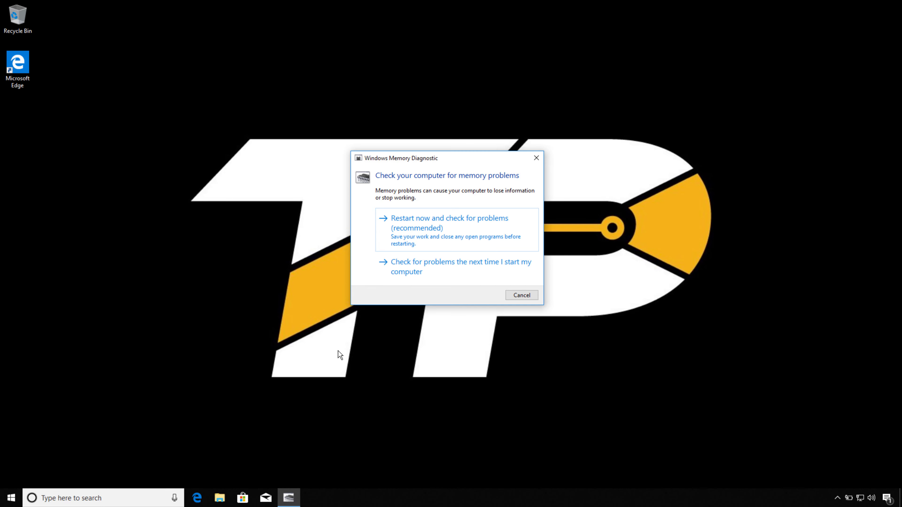
click(443, 230)
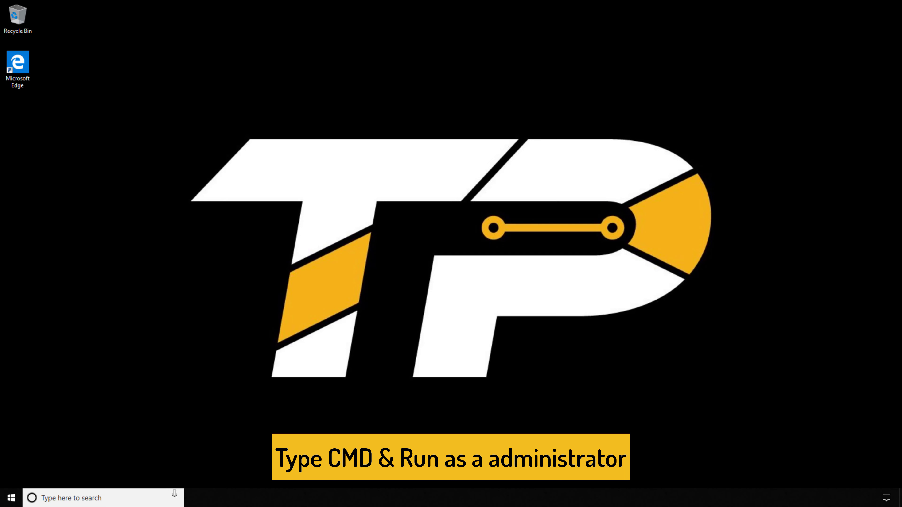
Search Windows for "cmd" and run it as administrator, allowing the elevation request
click(158, 497)
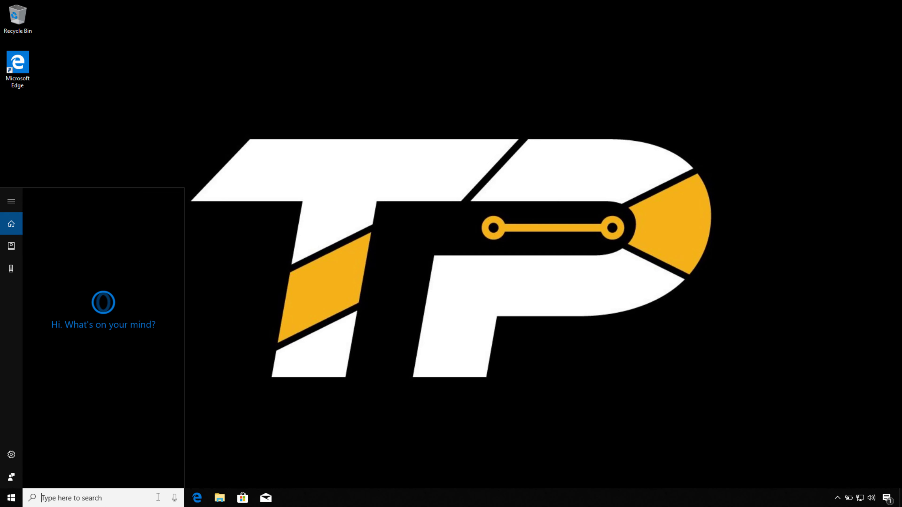
text(cmd)
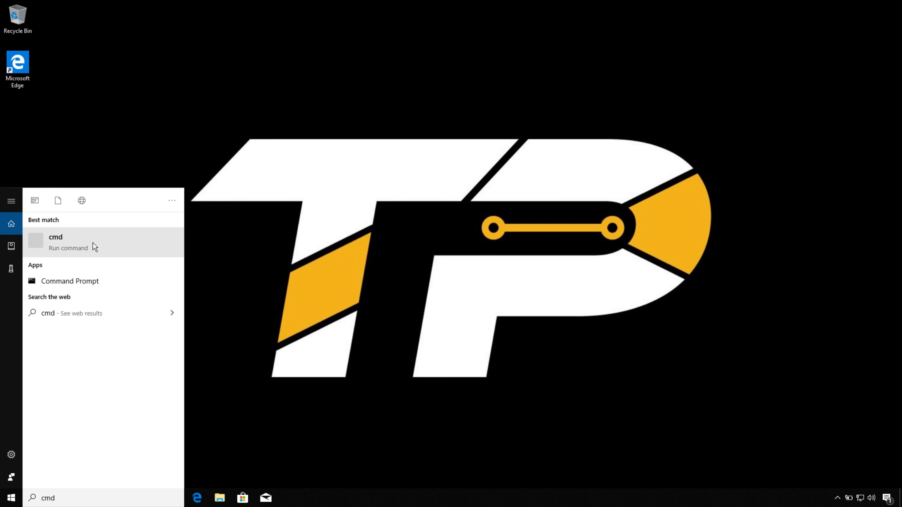
right_click(94, 243)
click(149, 248)
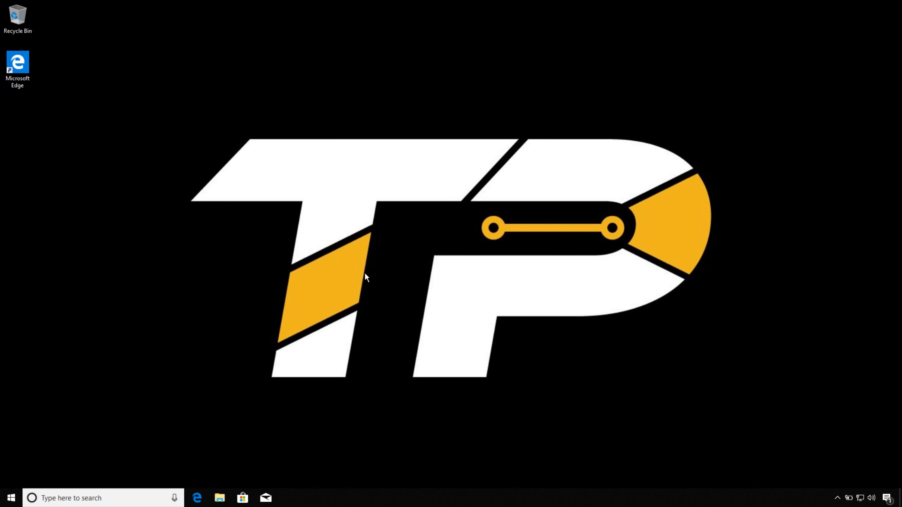
click(410, 308)
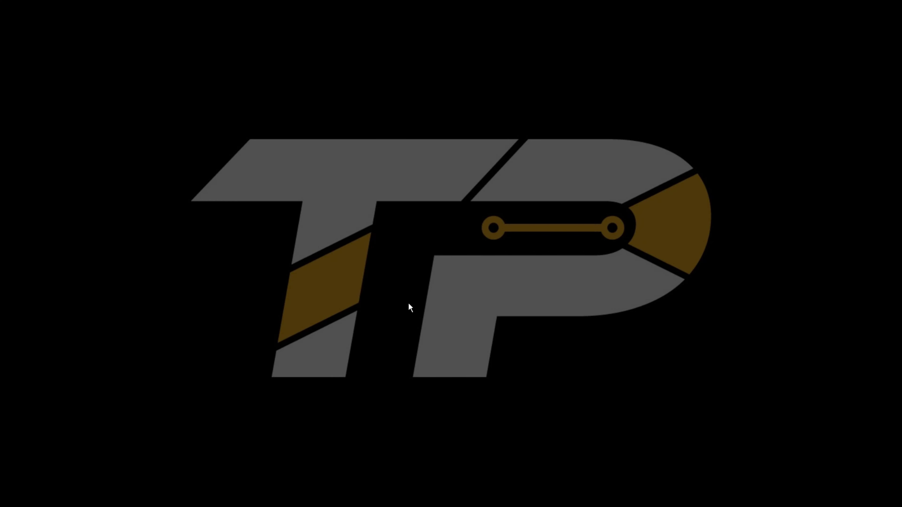
Run the system file check with the command sfc /scannow
text(s)
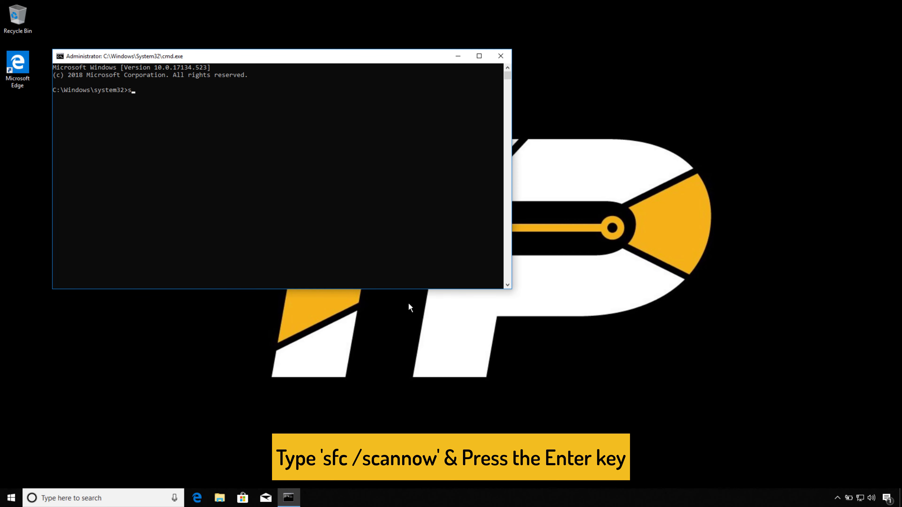
text(fc /)
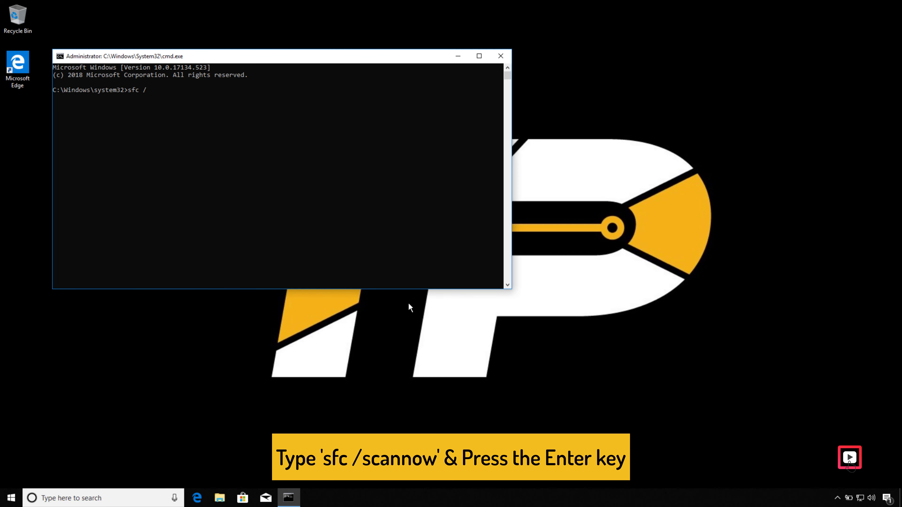
text(scannow)
key(Return)
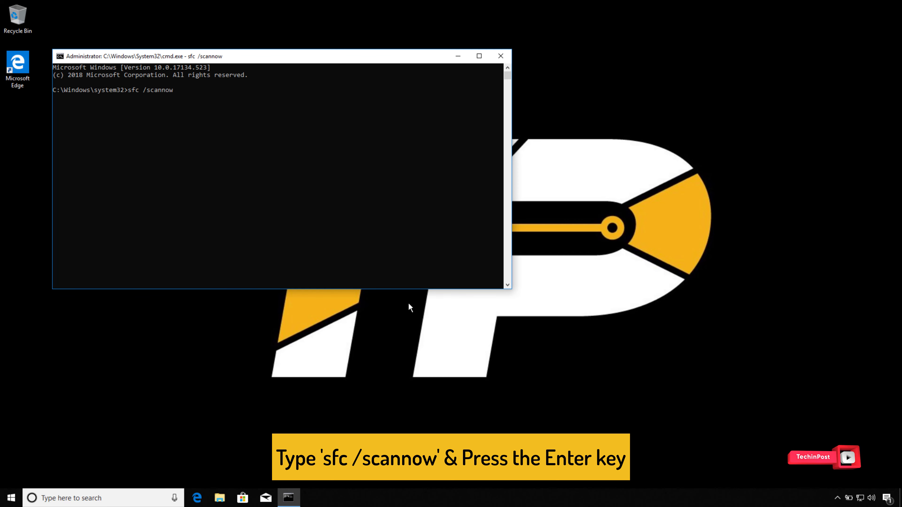